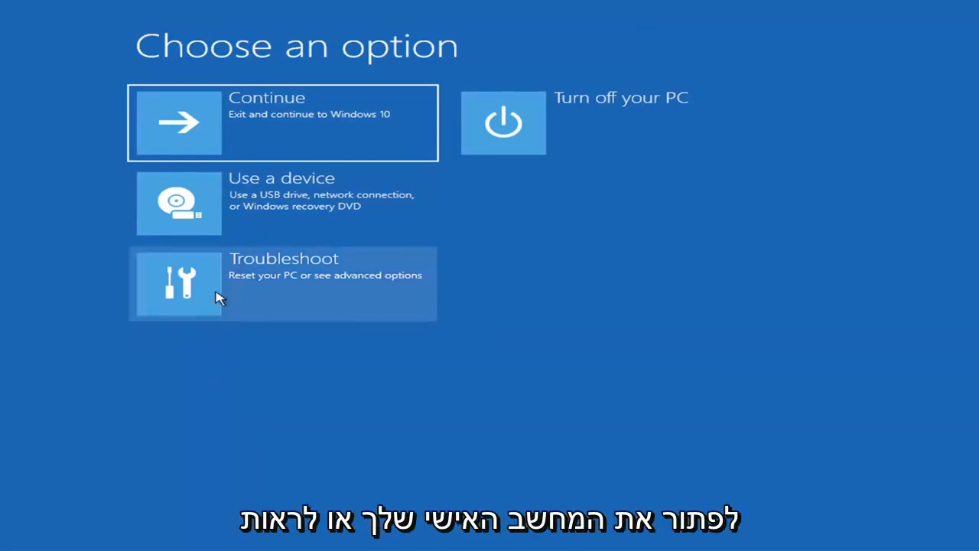
Run Startup Repair from the advanced troubleshooting options of the recovery environment.
click(366, 290)
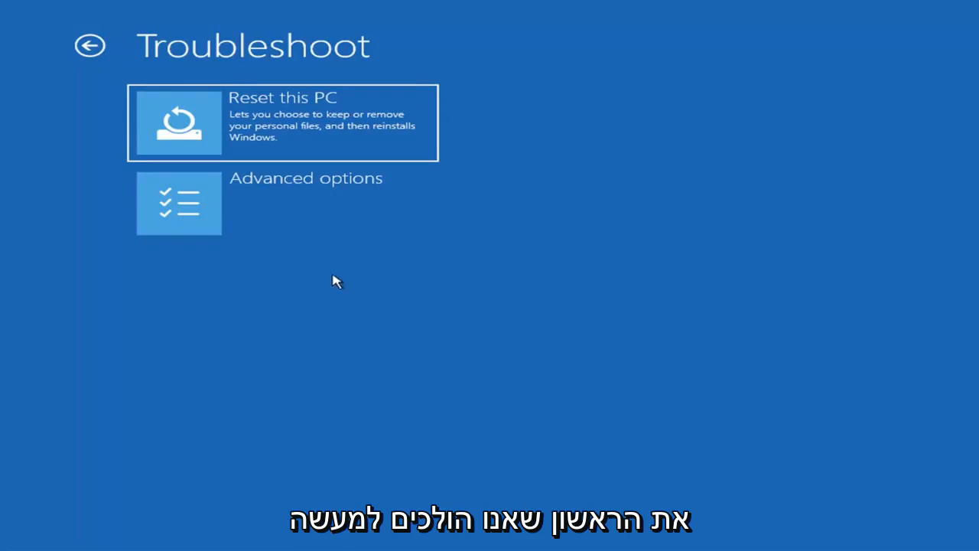
click(309, 209)
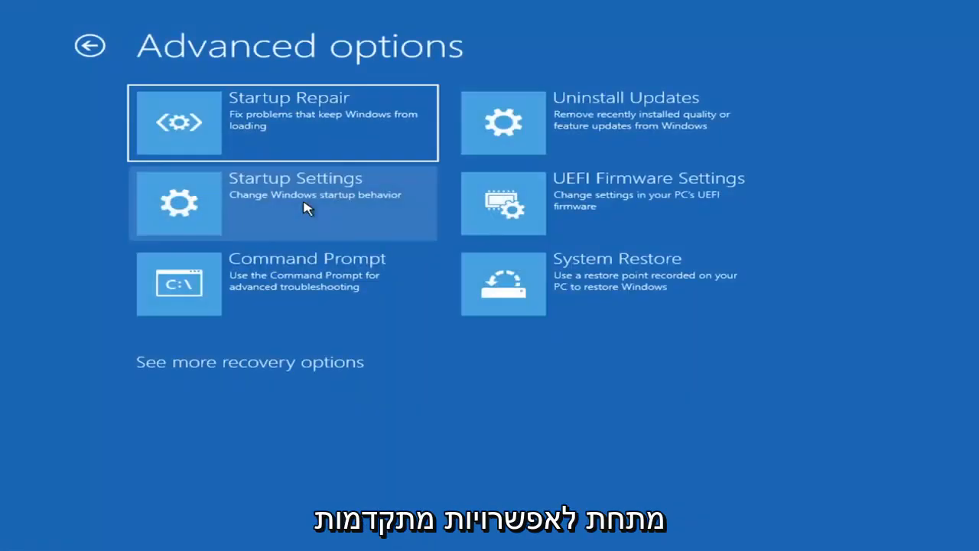
click(276, 126)
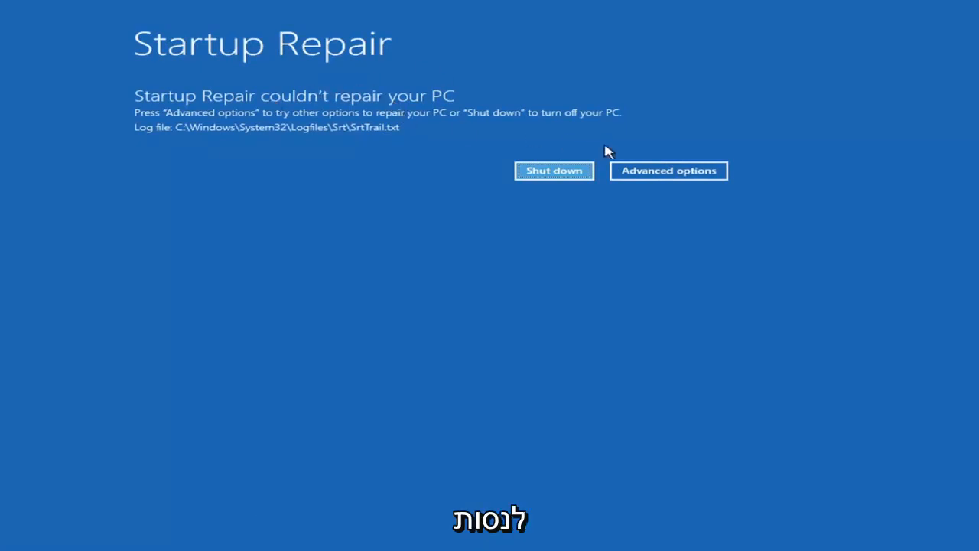
Go back to the advanced troubleshooting options and examine the Startup Settings restart options and the Uninstall Updates choices.
click(681, 172)
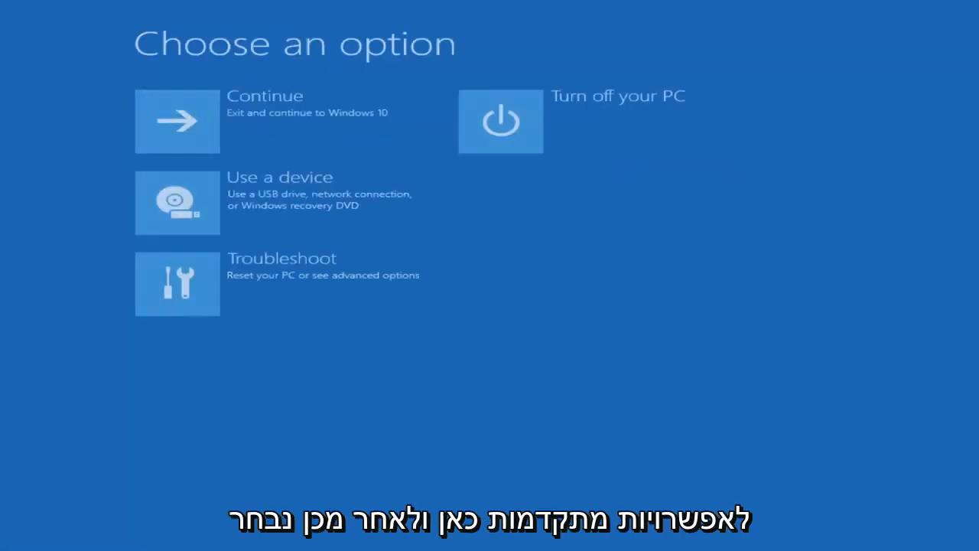
click(297, 285)
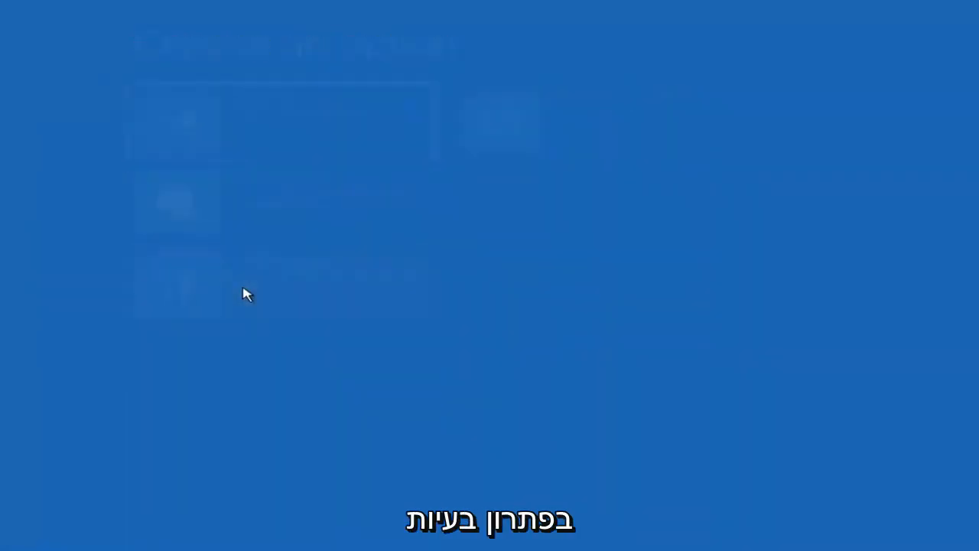
click(256, 215)
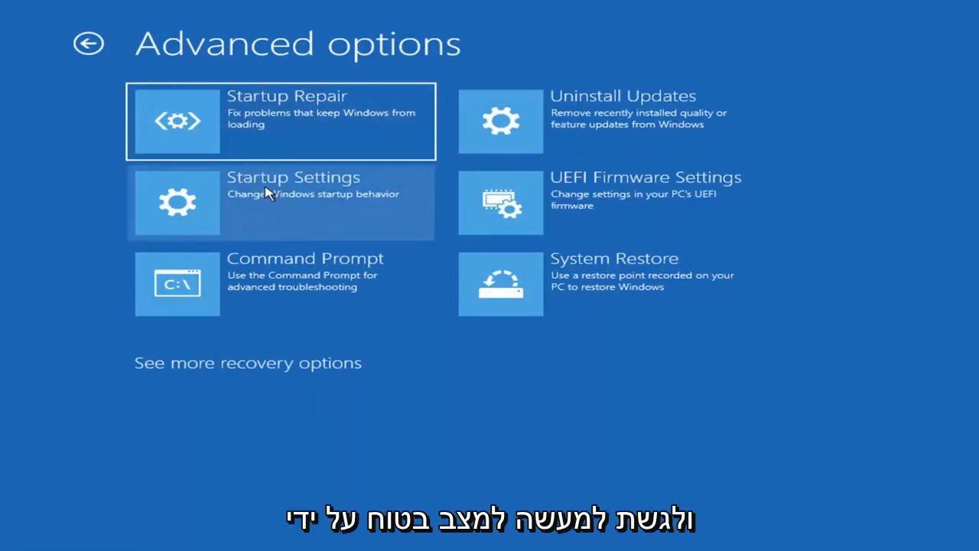
click(254, 204)
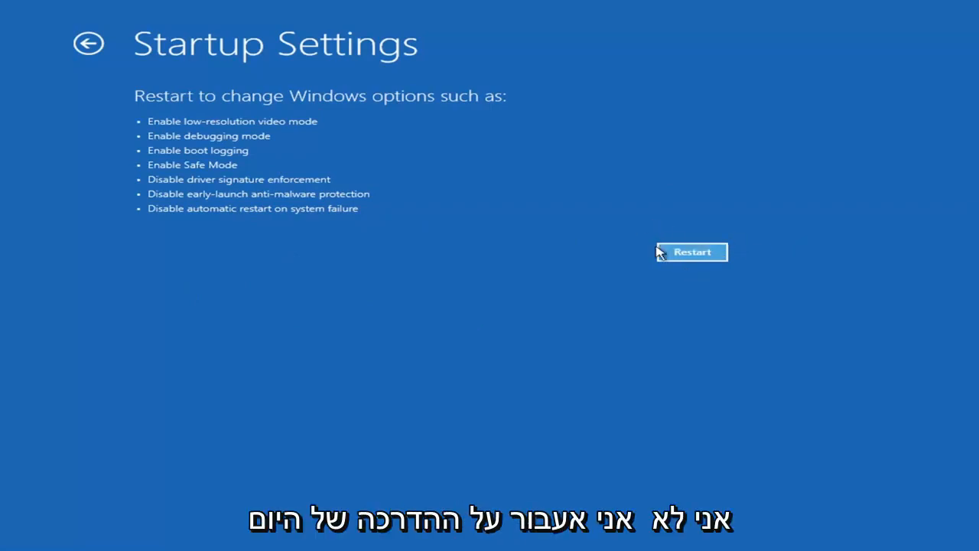
click(710, 255)
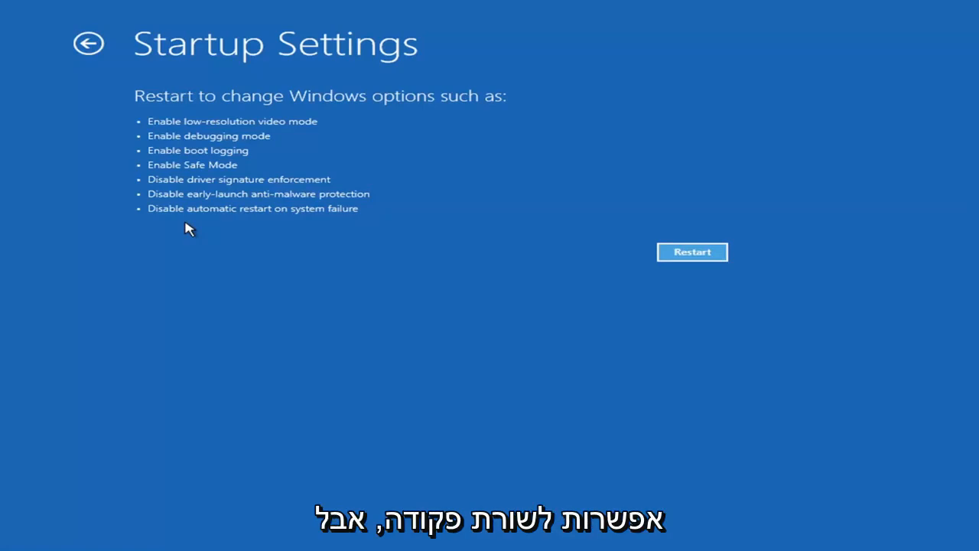
click(77, 42)
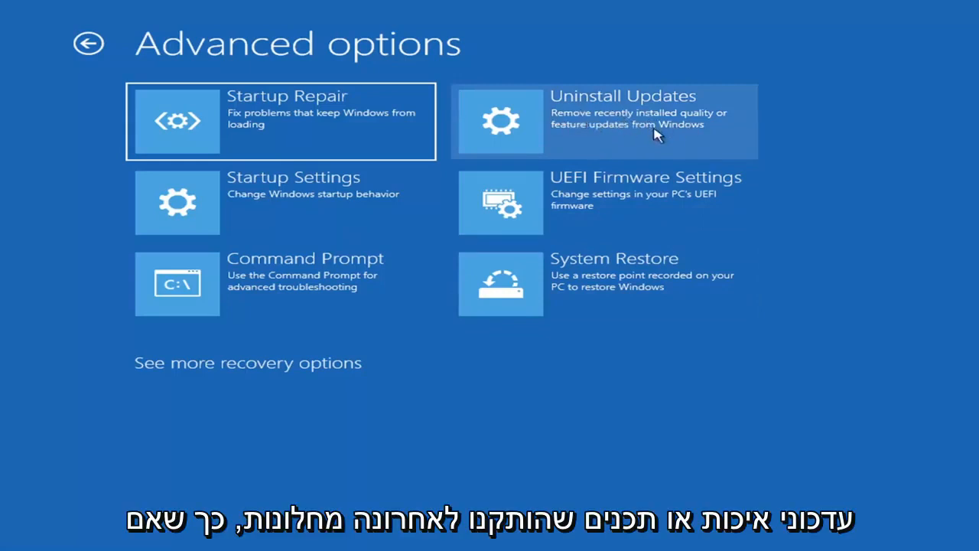
click(572, 126)
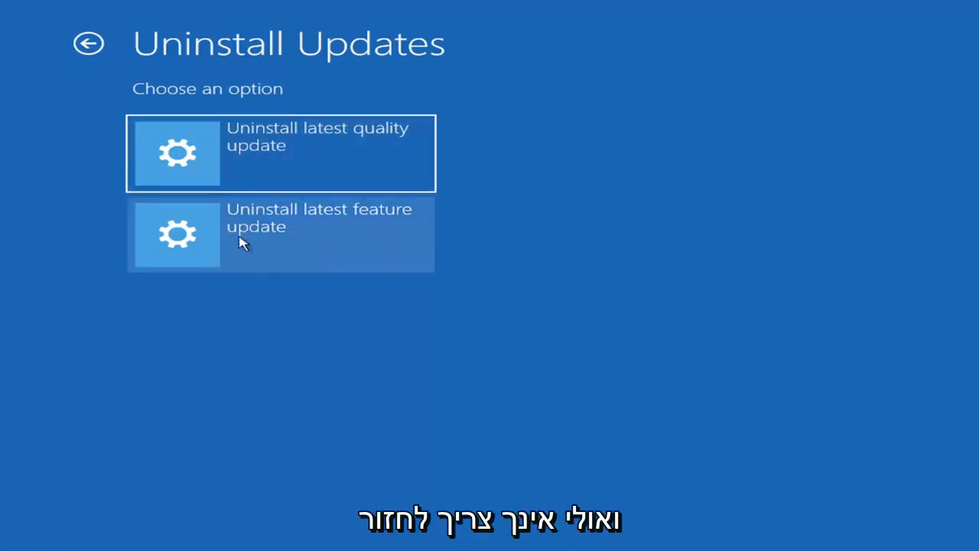
click(90, 42)
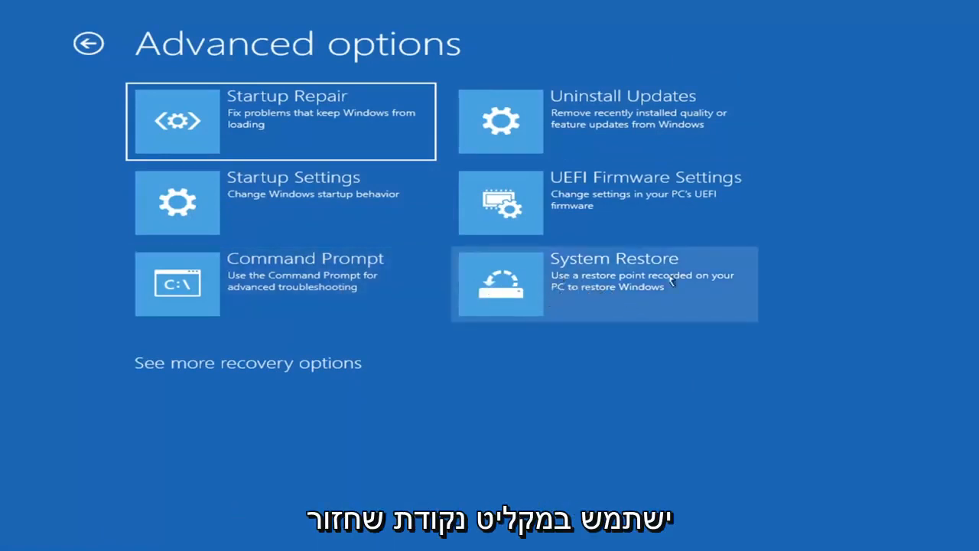
Start System Restore and choose the "Before Updates" restore point from 7/9/2021 12:37:05 PM.
click(639, 298)
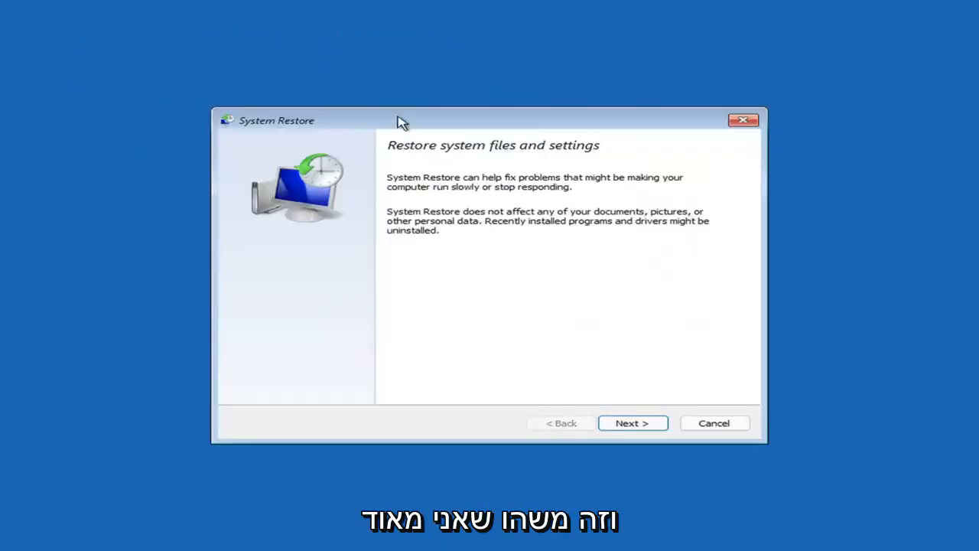
click(628, 423)
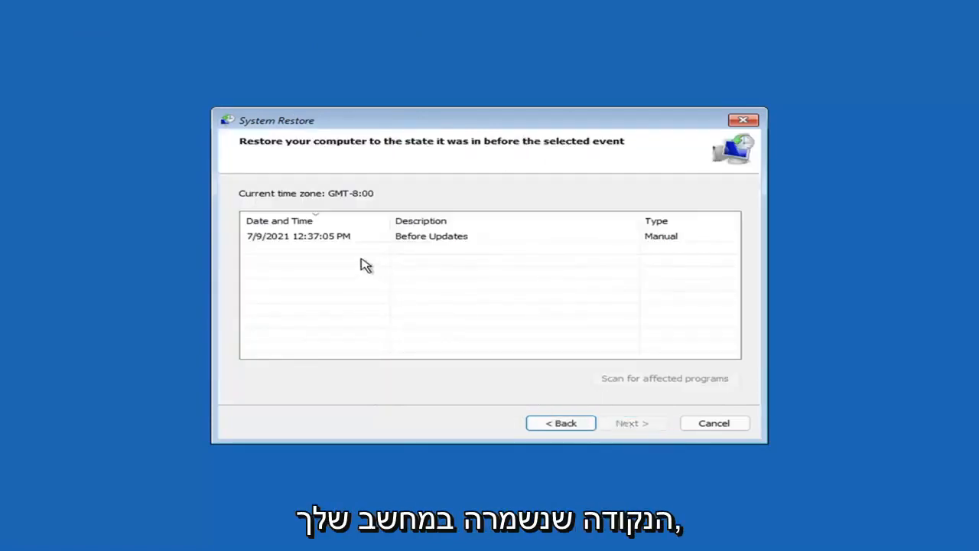
click(303, 241)
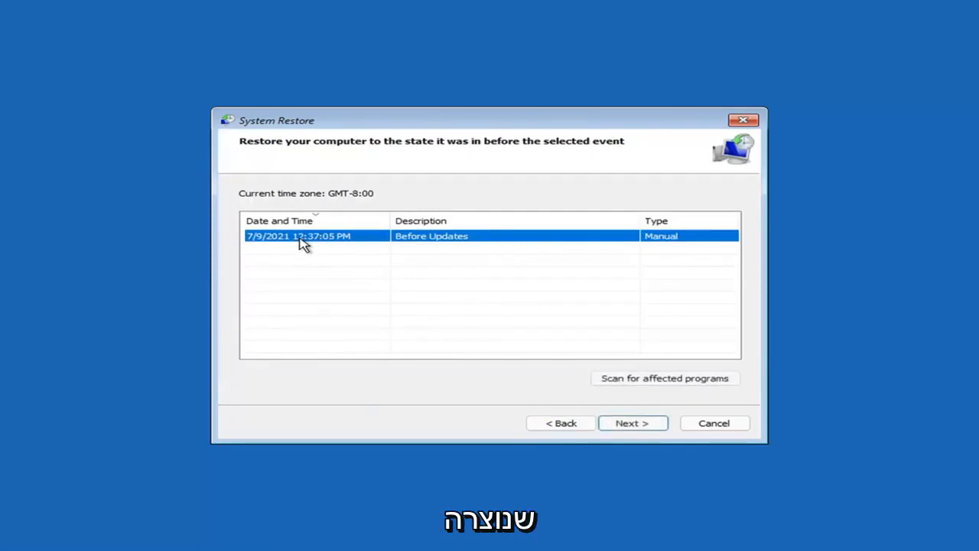
click(641, 427)
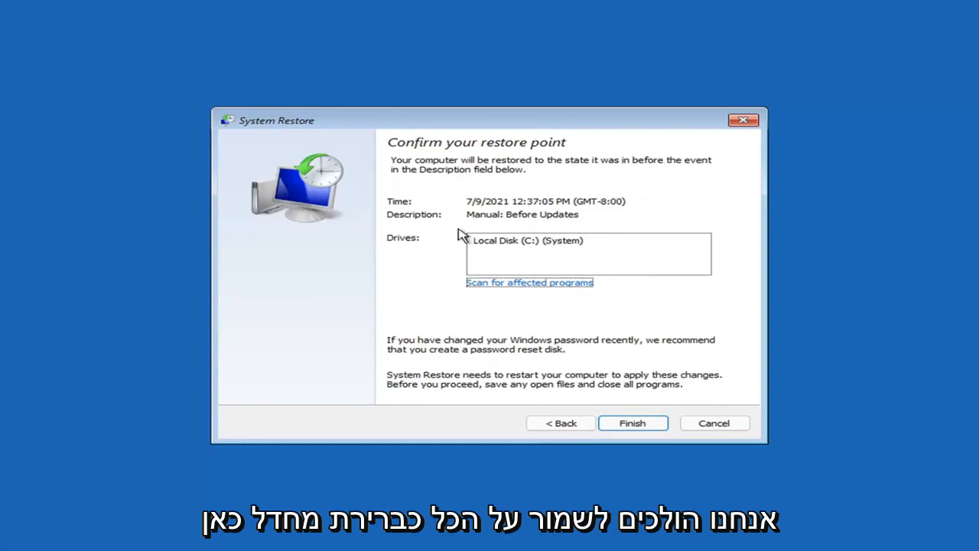
Confirm and run the system restore, restart the computer, and dismiss the restore notice on the desktop.
click(635, 425)
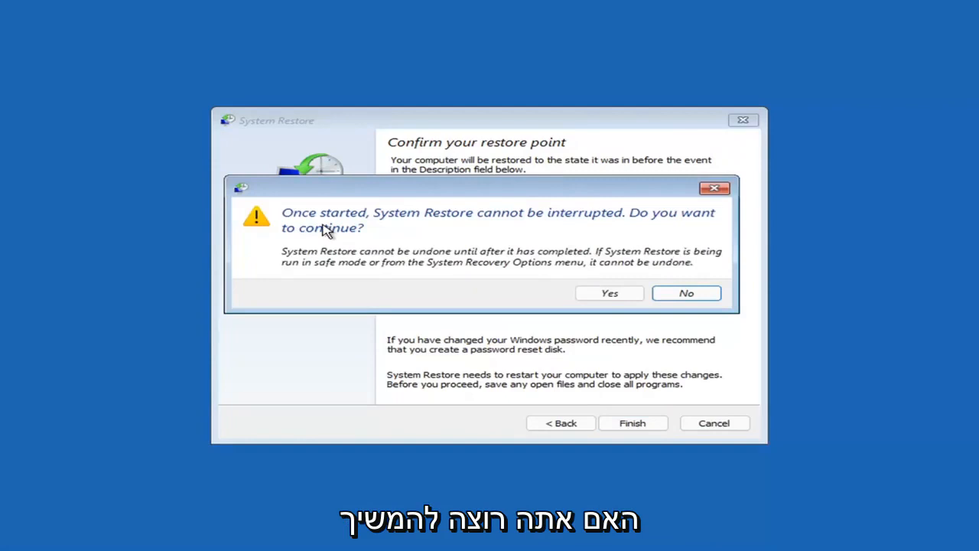
click(610, 297)
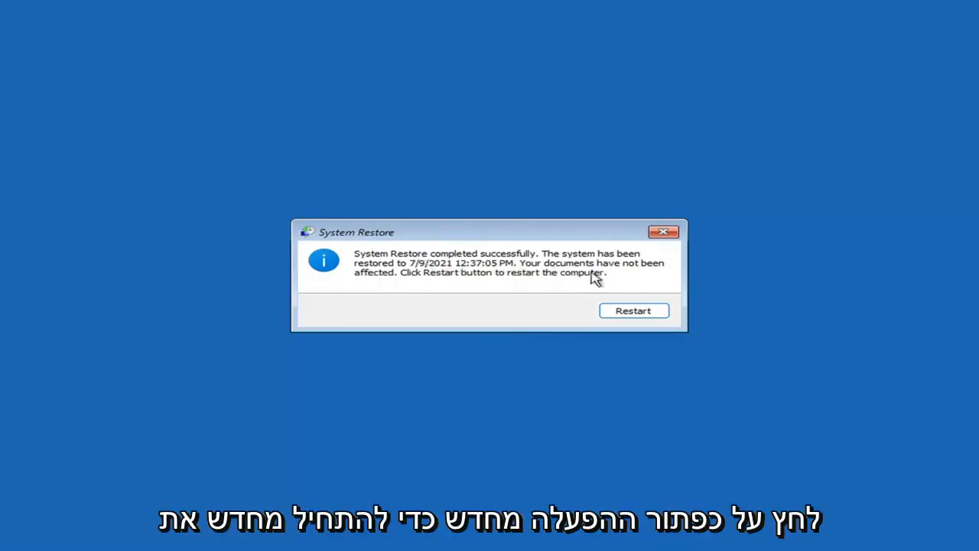
click(626, 312)
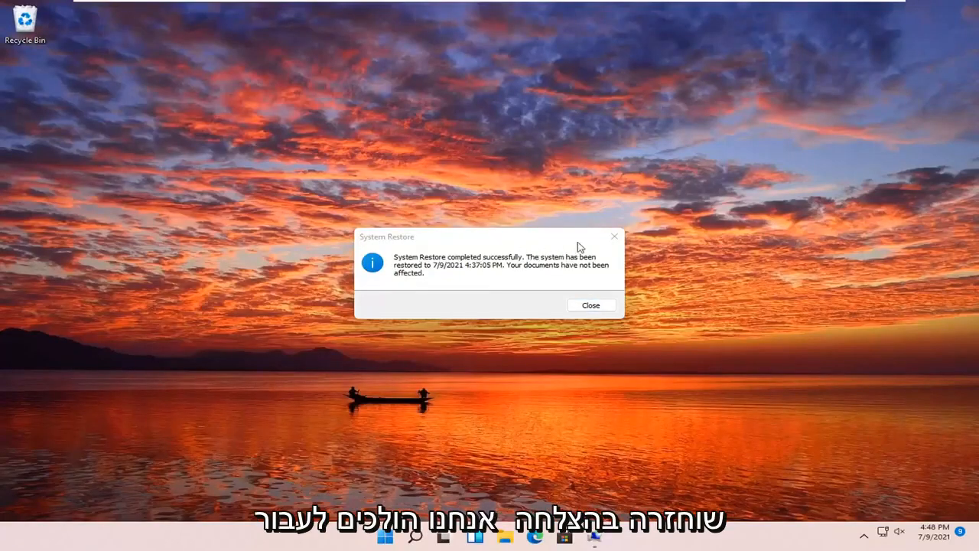
click(614, 236)
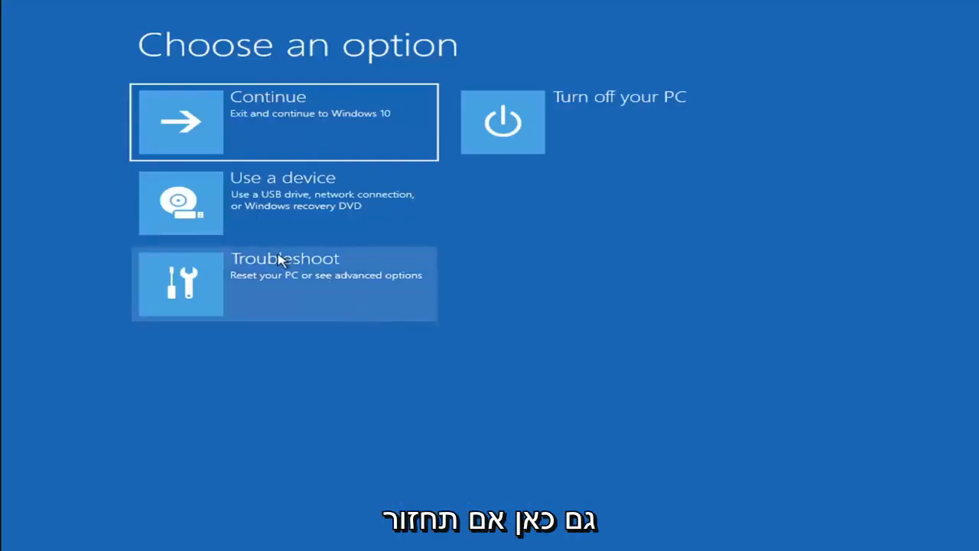
Examine the Reset this PC choices in the recovery environment's troubleshooting options, then return to the initial recovery options.
click(286, 290)
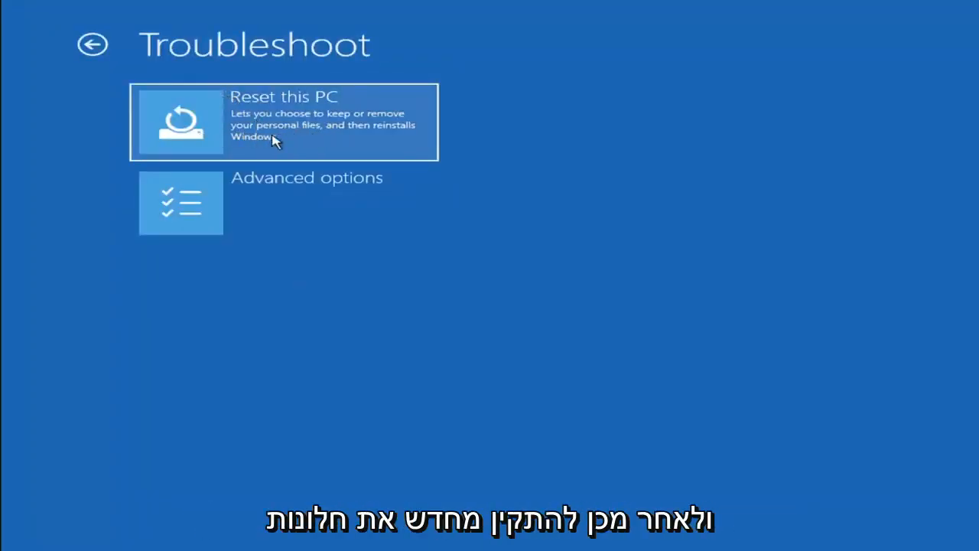
click(319, 138)
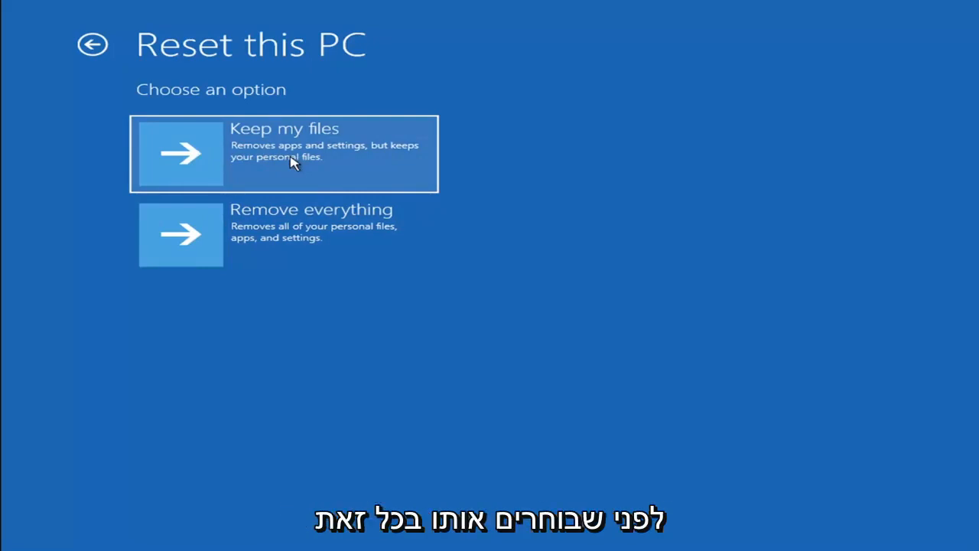
click(95, 46)
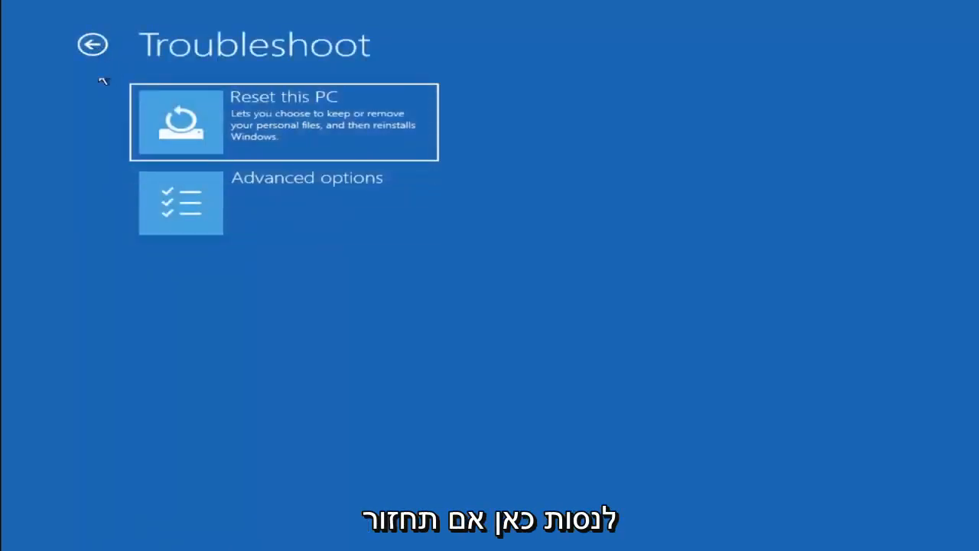
click(94, 46)
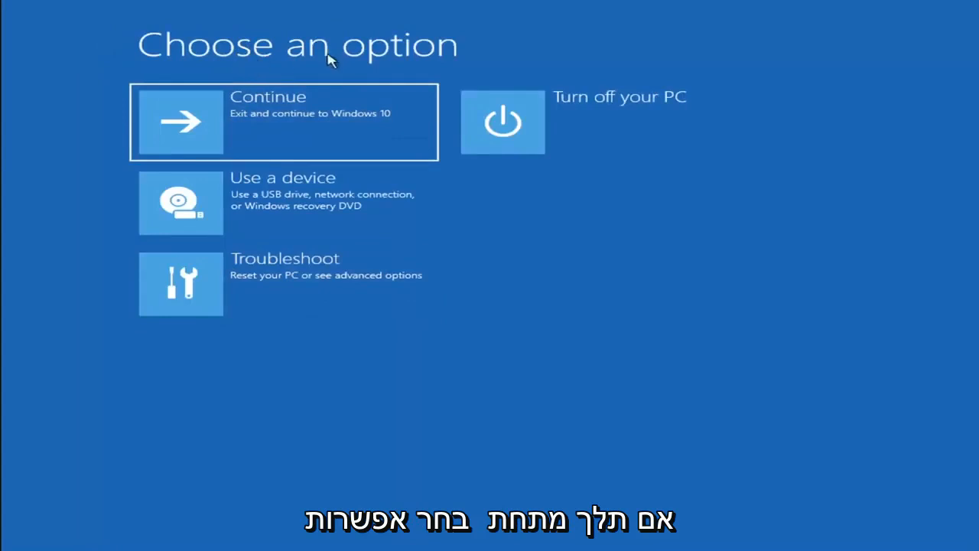
Open the Command Prompt from the advanced troubleshooting options.
click(298, 289)
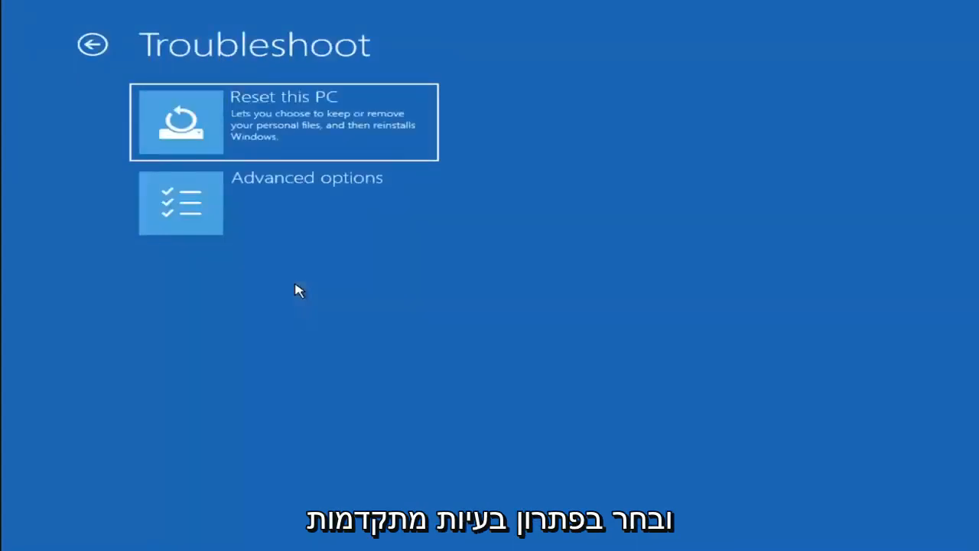
click(285, 213)
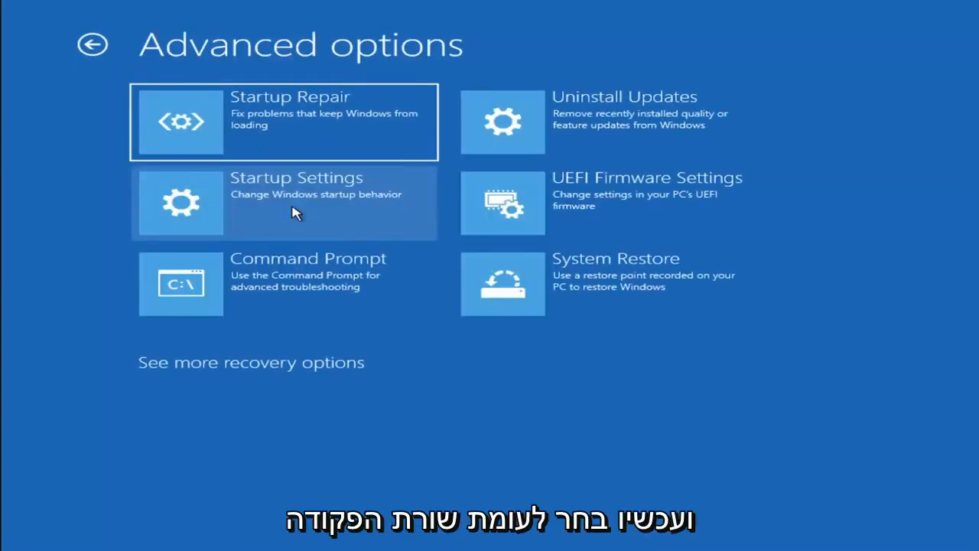
click(273, 300)
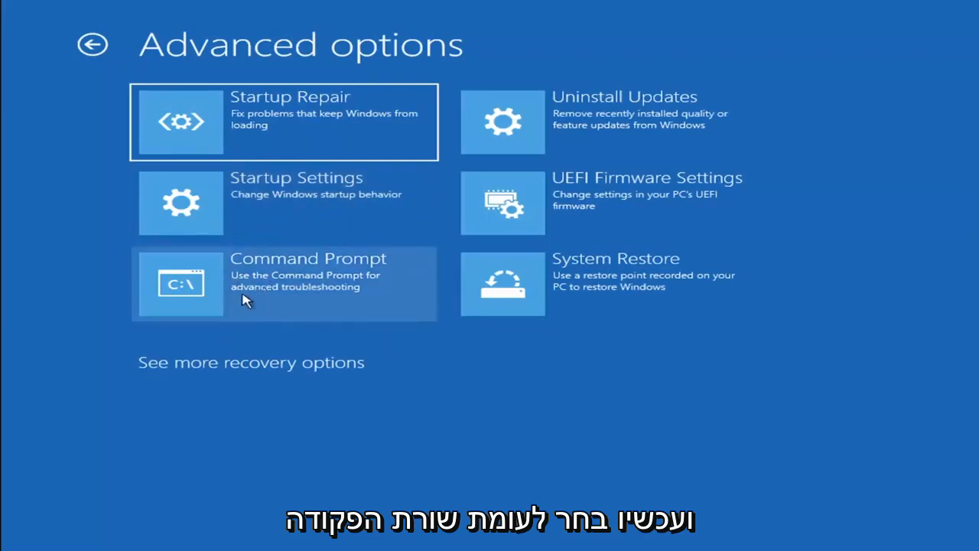
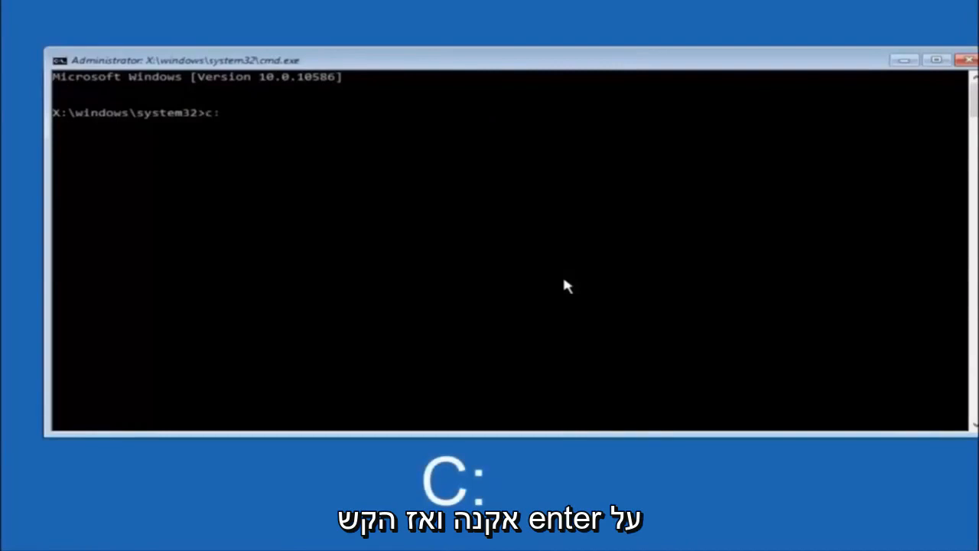
Switch the command prompt to the C: drive and list its root directory with the dir command.
key(Return)
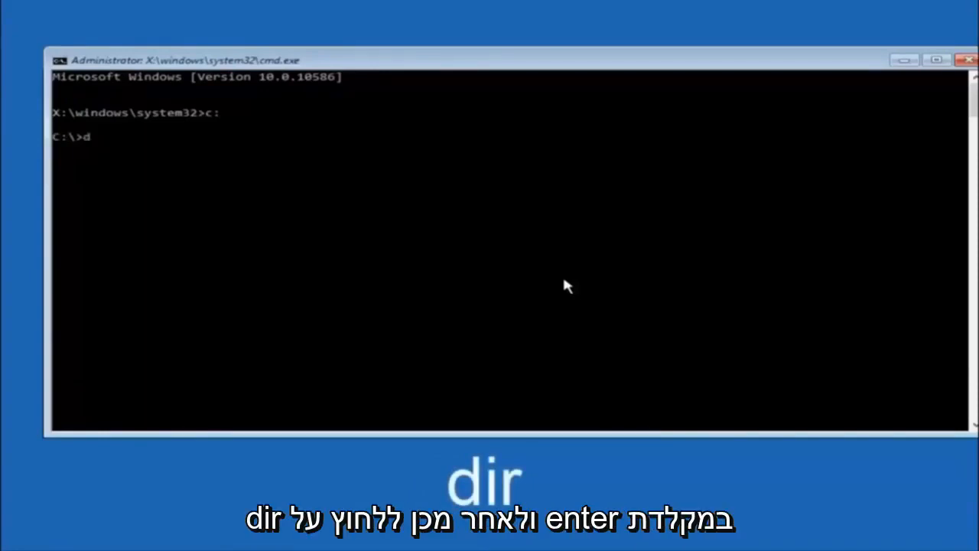
text(ir)
key(Return)
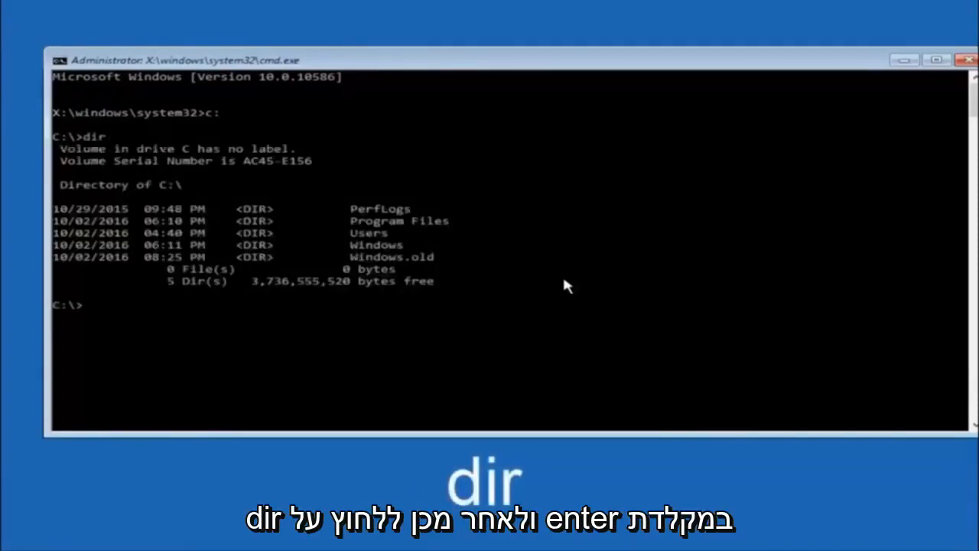
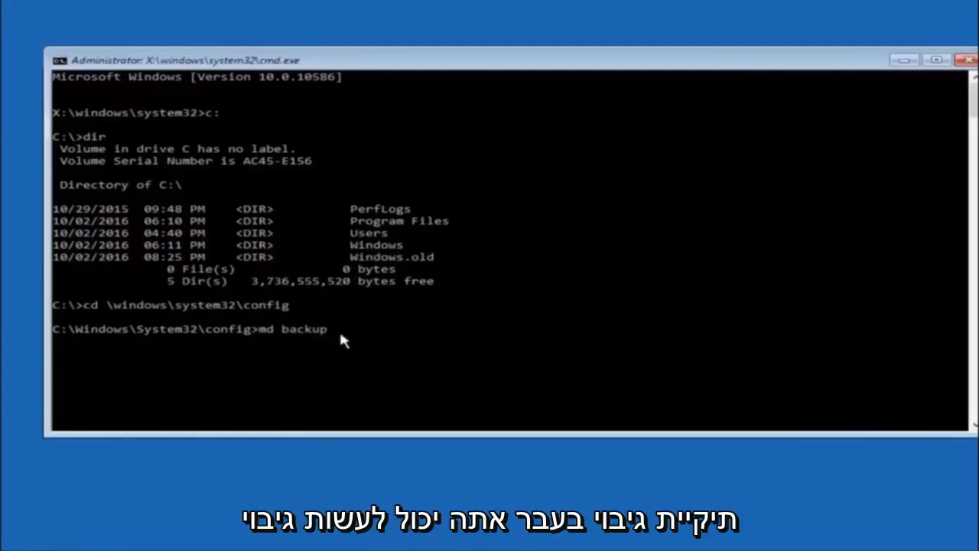
Change the folder name in the pending md command to backup1 in the Windows\System32\config directory.
text(1)
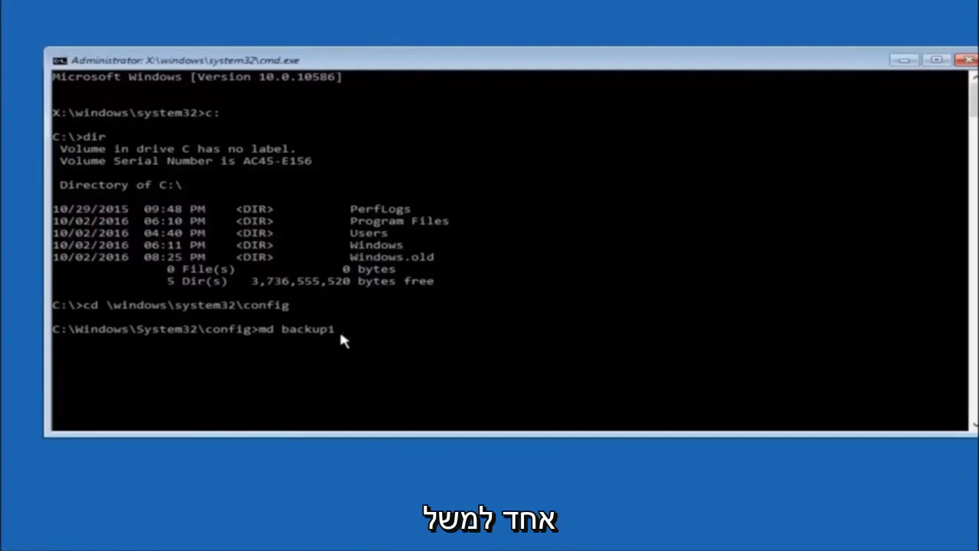
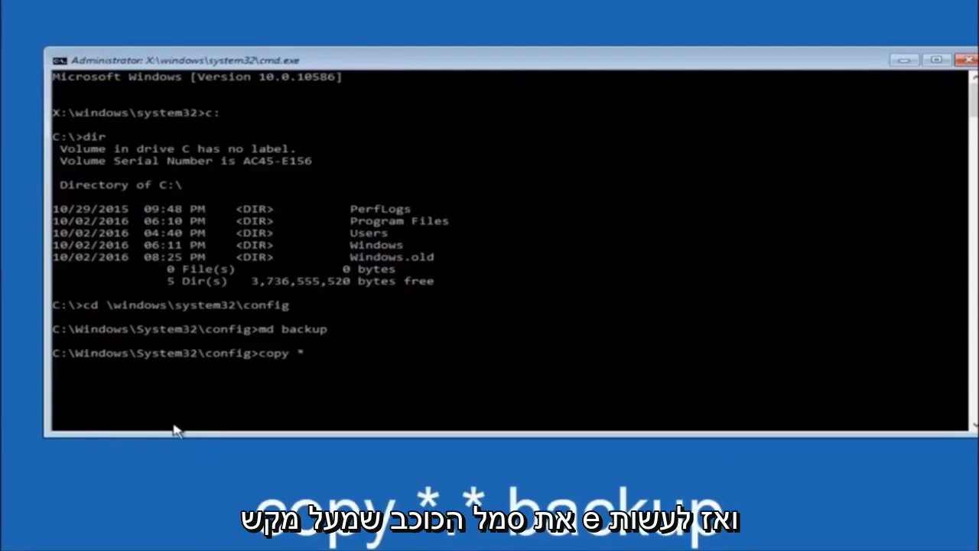
Add the dot after the asterisk wildcard in the pending copy command in the Windows\System32\config directory.
text(.* backup1)
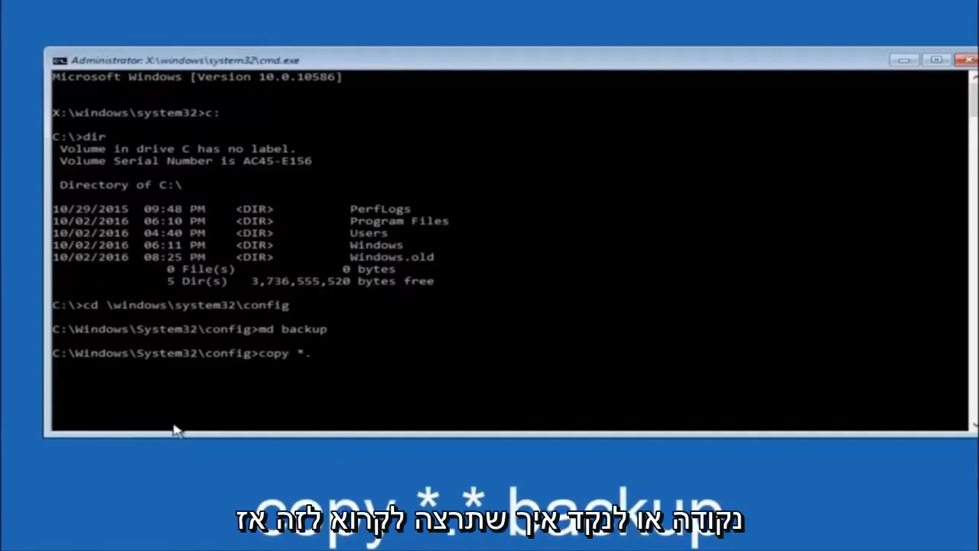
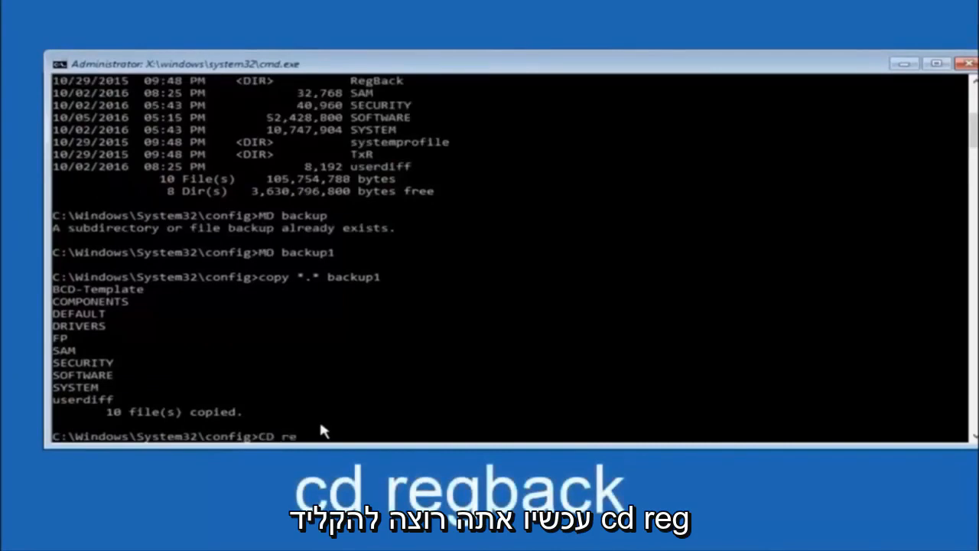
Complete the pending CD command in the Windows\System32\config directory so that it targets the regback folder.
text(gback)
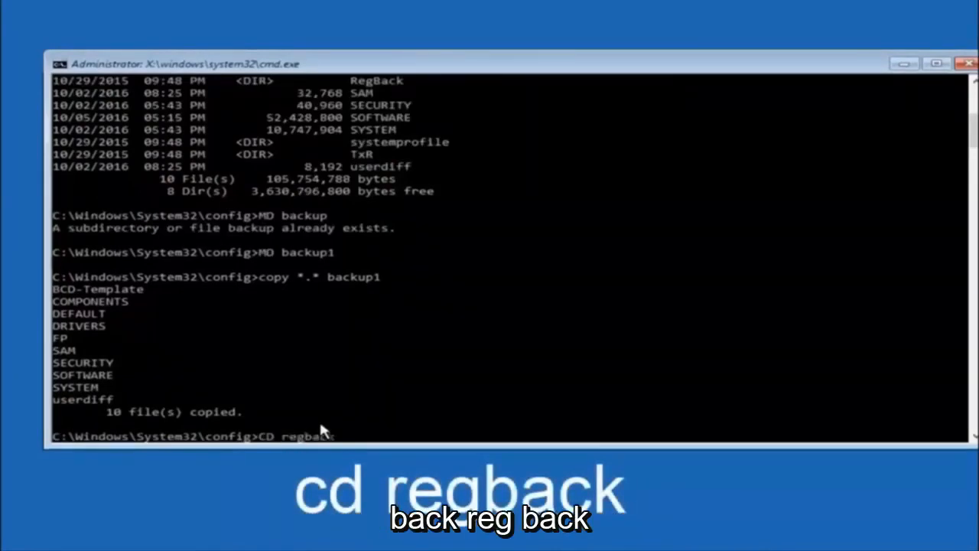
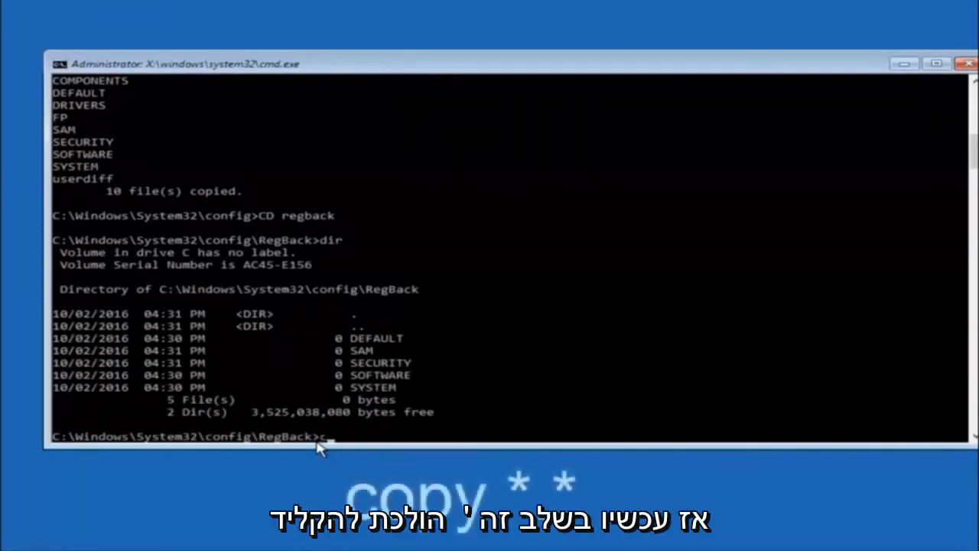
Begin a copy command at the prompt of the C:\Windows\System32\config\RegBack directory.
text(copy)
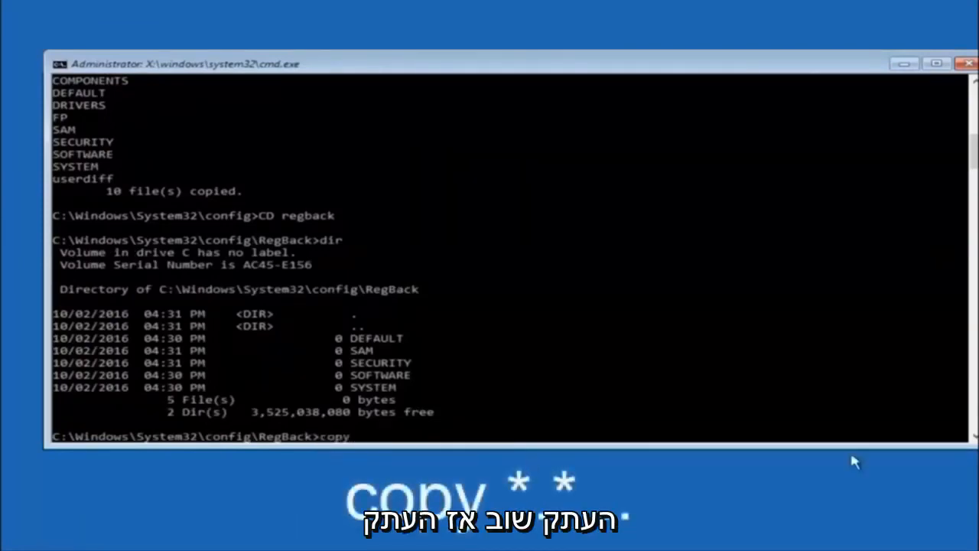
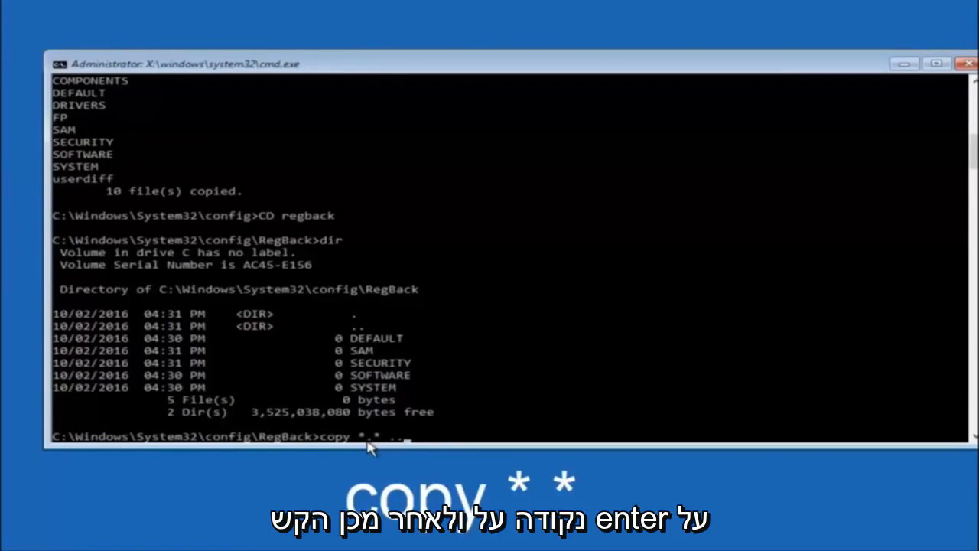
Run copy *.* .. to copy all the RegBack files into the parent config directory.
key(Return)
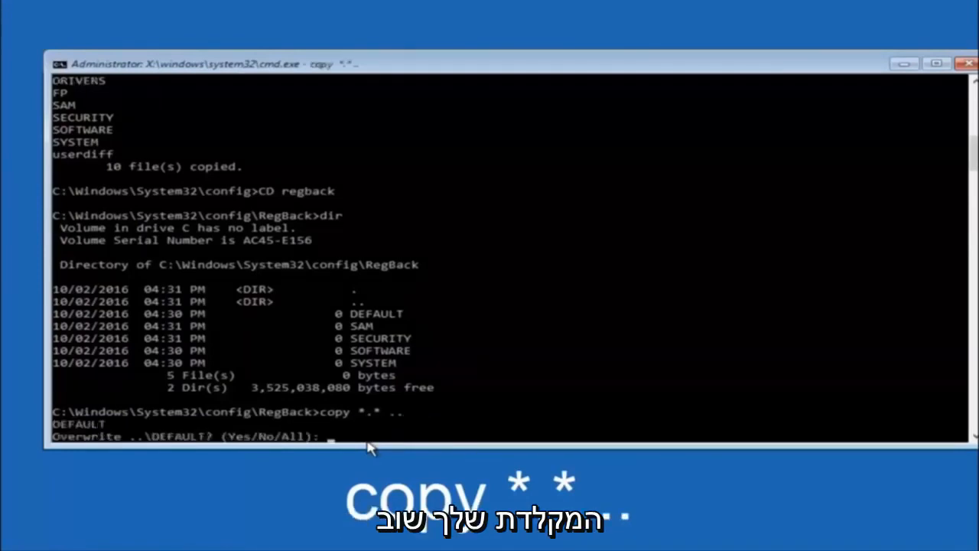
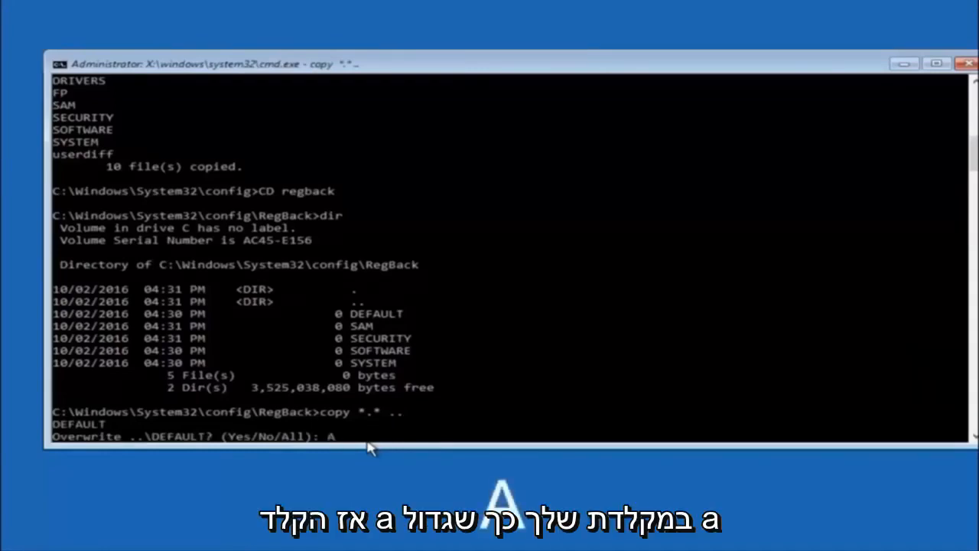
Answer the overwrite prompt with A (All) so every RegBack file replaces its counterpart in the config directory.
text(A)
key(Return)
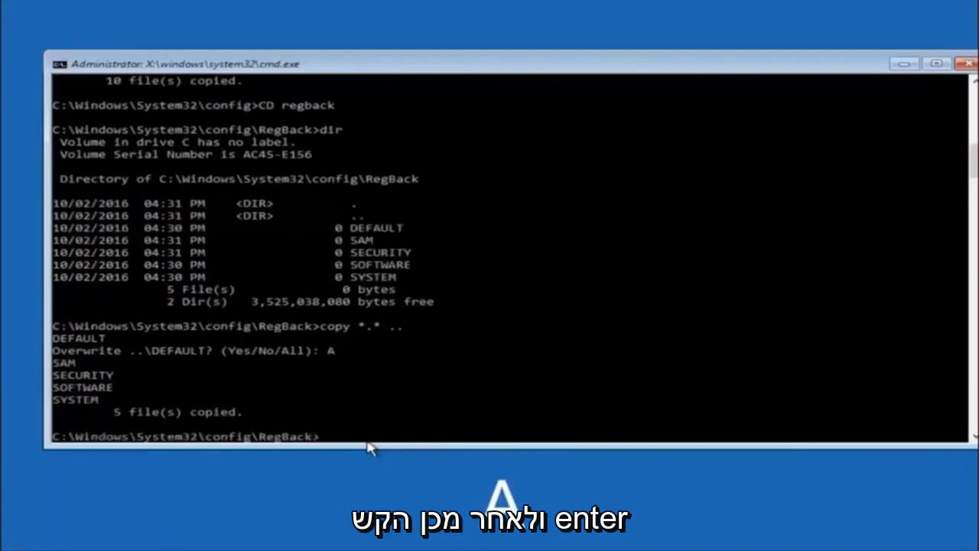
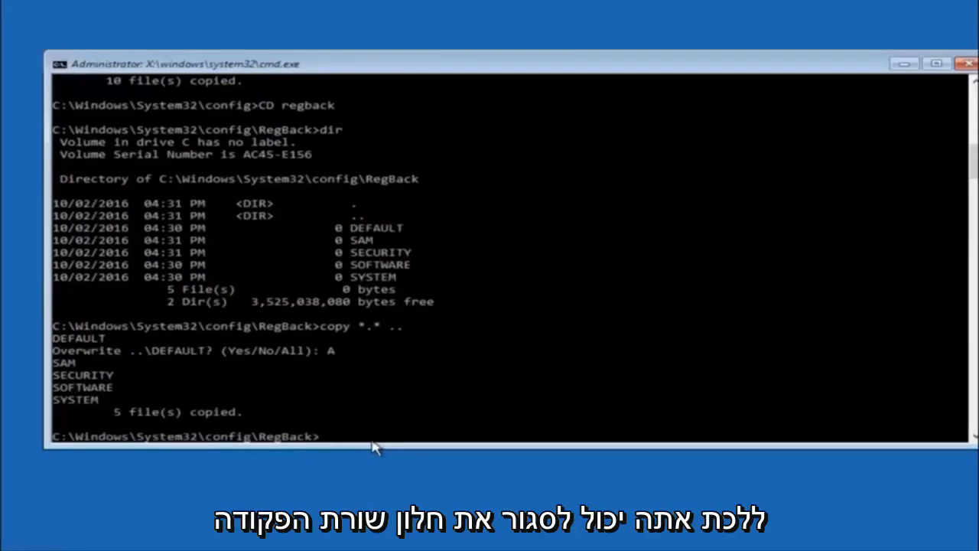
Close the Command Prompt window to return to the recovery environment's option screen.
click(968, 64)
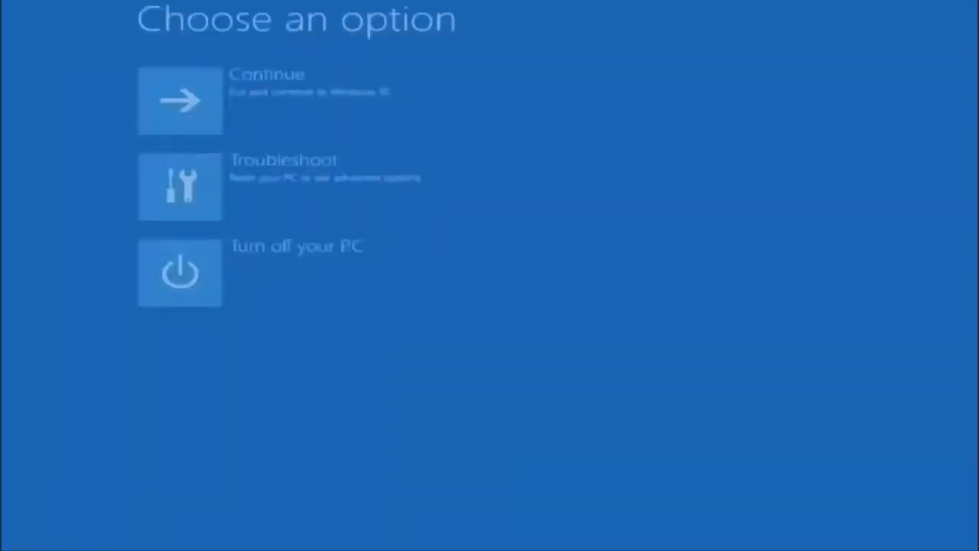